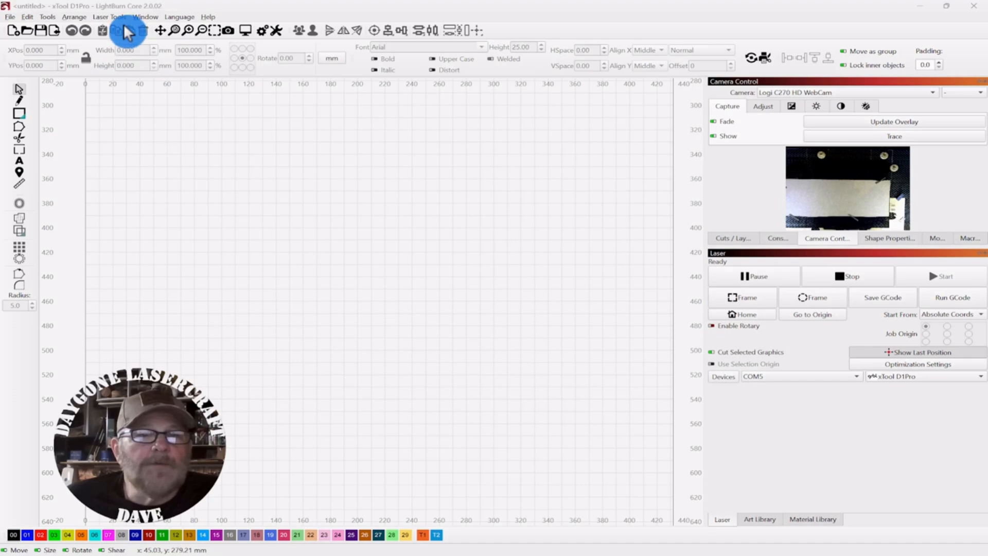
- Open the Material Test generator to examine its row, column and centre position settings, and close it
left_click(110, 17)
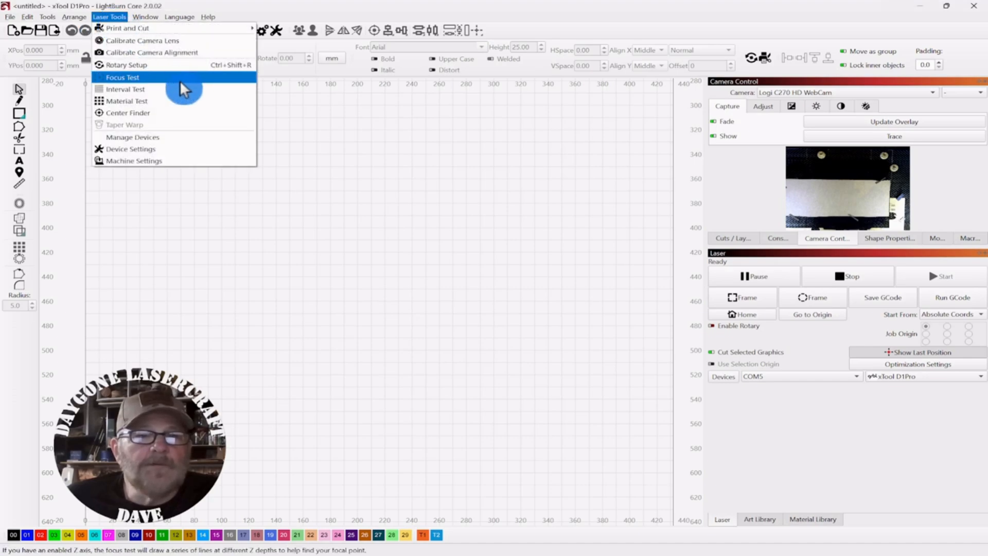
left_click(140, 101)
left_click_drag(530, 208, 439, 145)
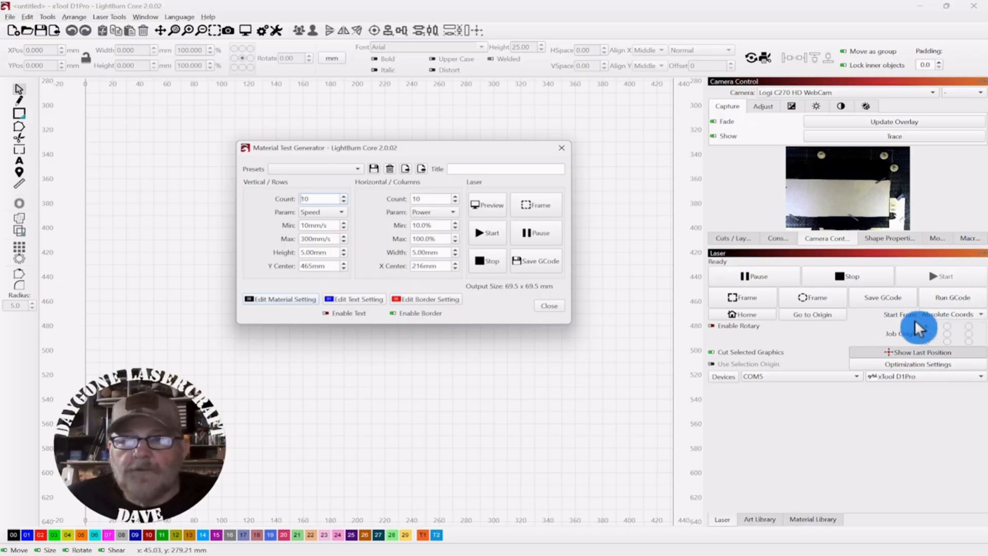
left_click(549, 307)
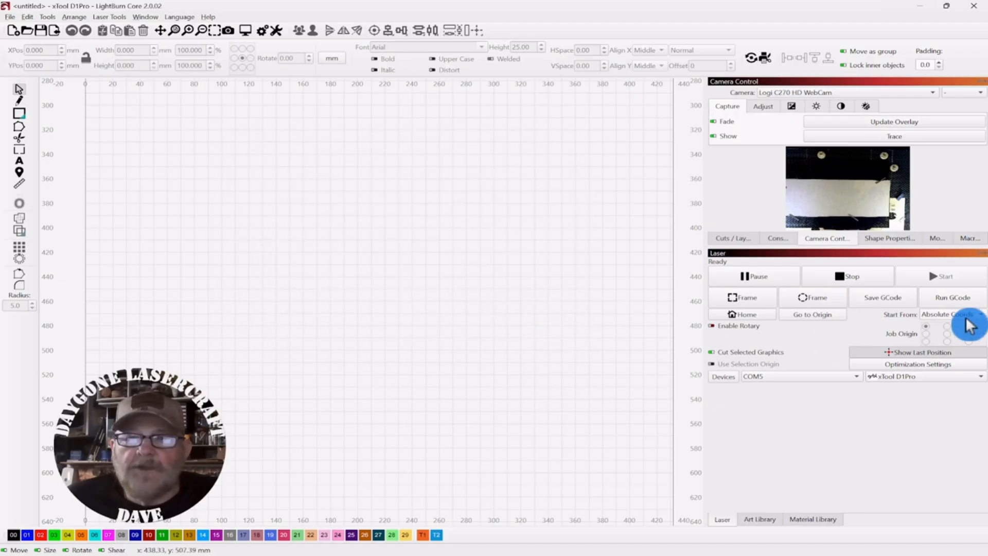
- Set the job's Start From mode to User Origin and check the Material Test generator's centre fields in that mode
left_click(957, 314)
left_click(954, 302)
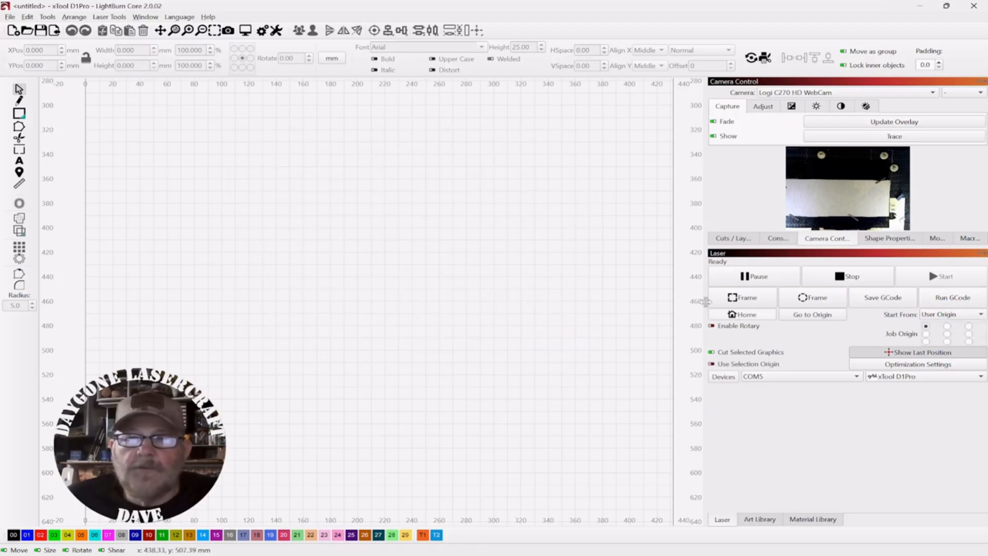
left_click(102, 15)
left_click(129, 98)
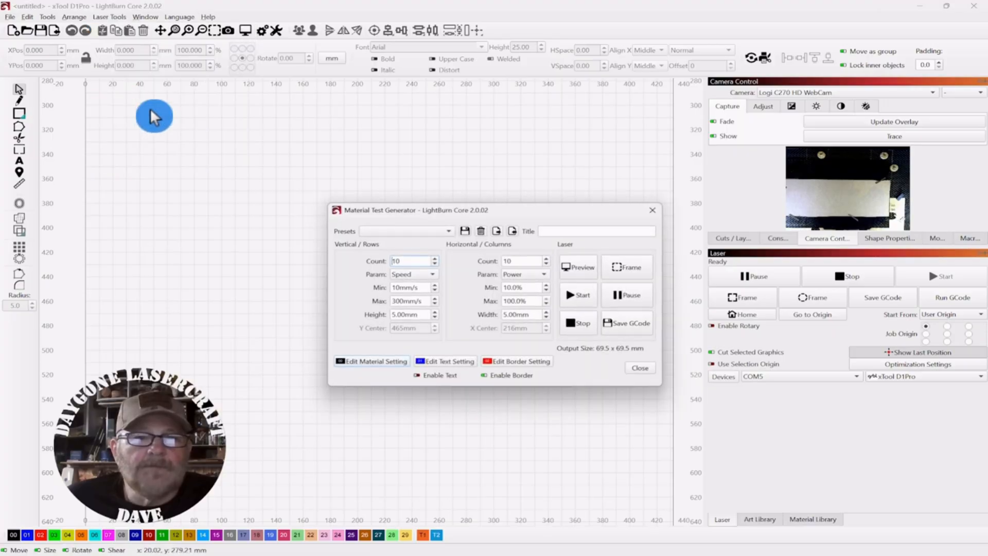
left_click(641, 370)
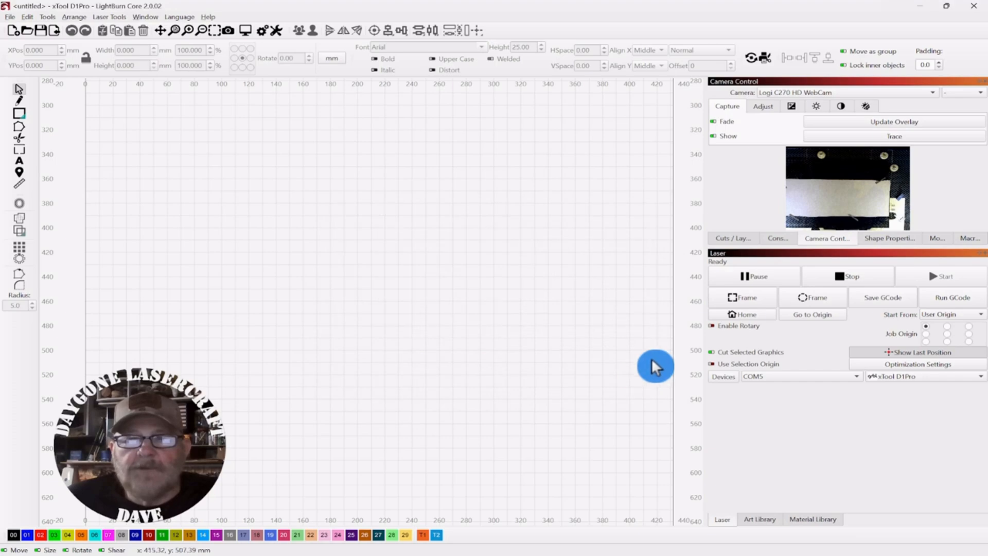
- Set the Start From mode to Absolute Coords and open the Material Test generator
left_click(975, 315)
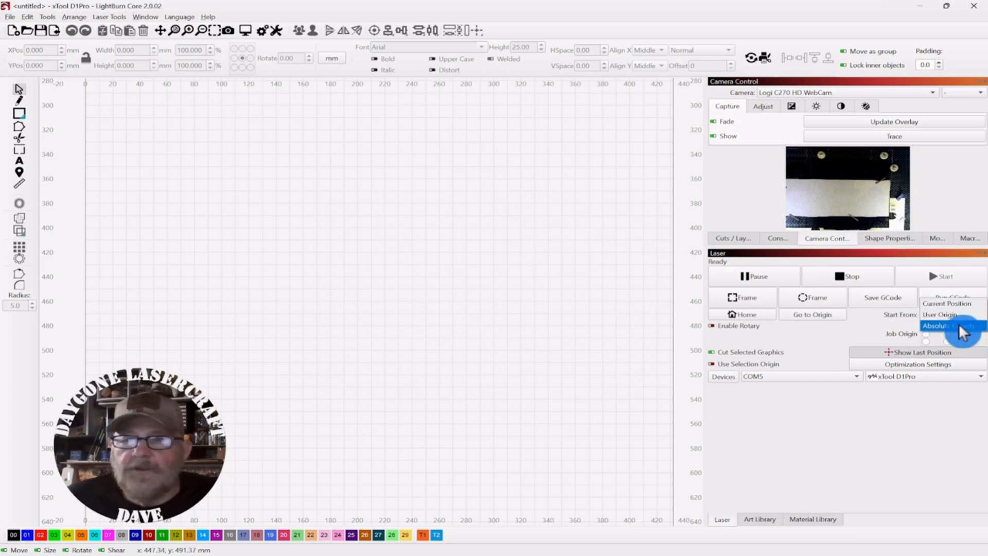
left_click(959, 324)
left_click(115, 16)
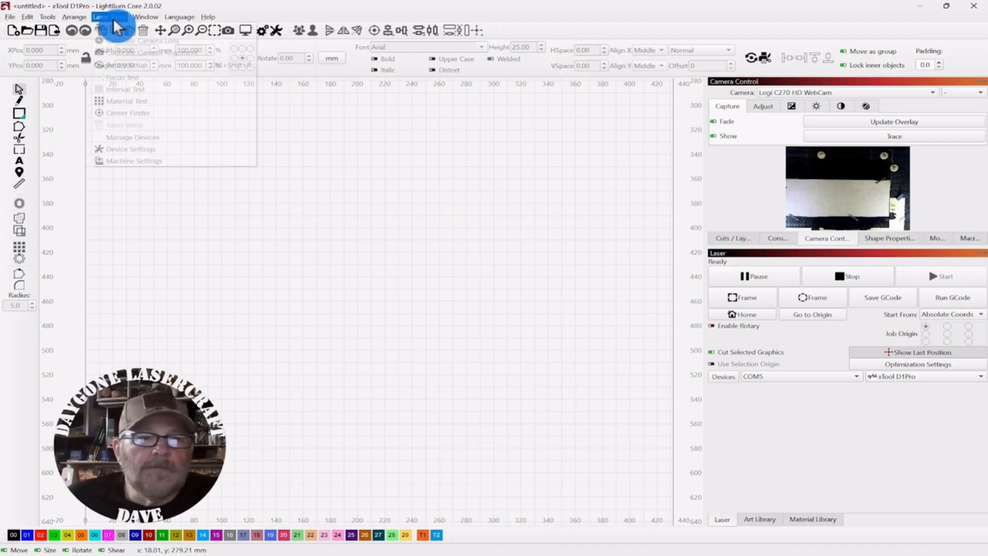
left_click(126, 102)
left_click_drag(513, 215, 410, 179)
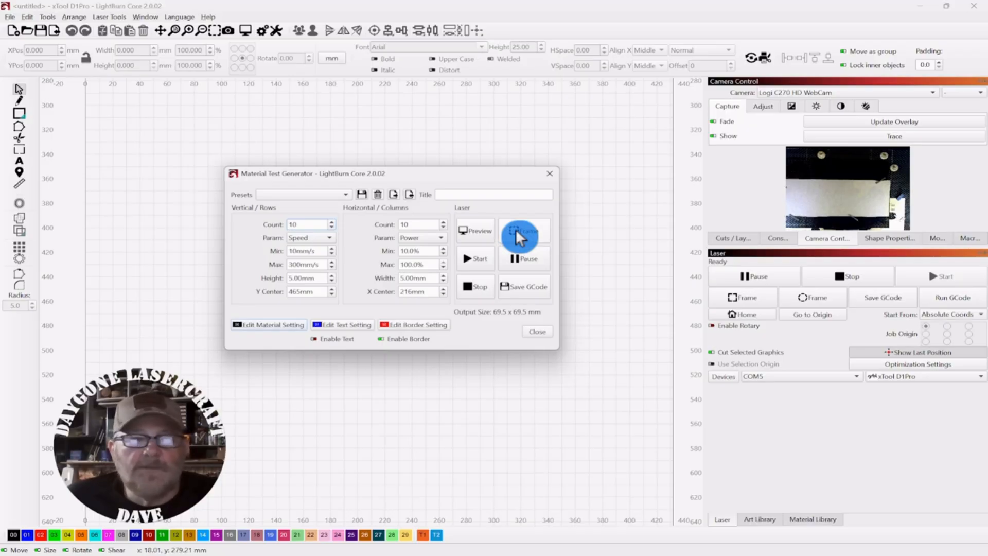
left_click_drag(389, 178, 411, 171)
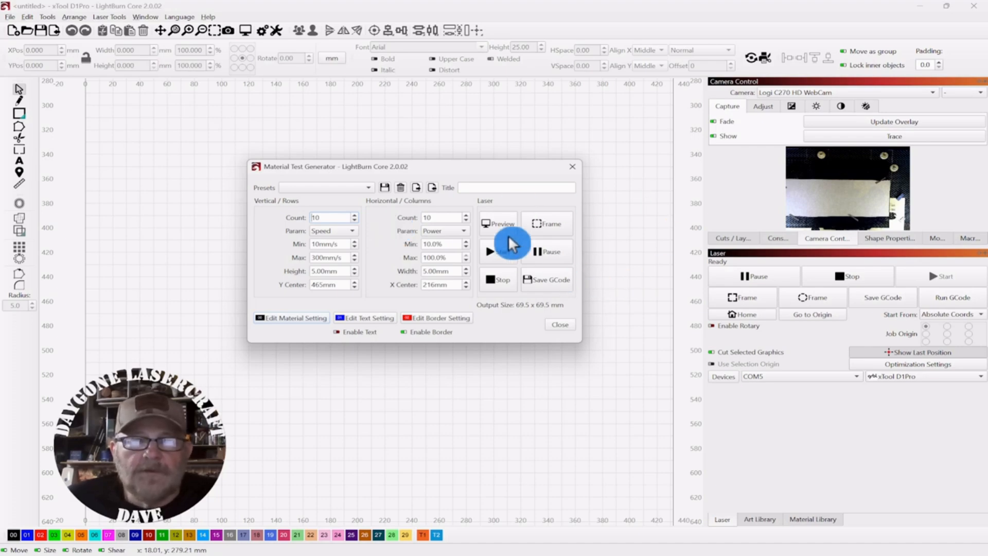
- Preview the bordered material test grid and return to the generator's settings
left_click(495, 224)
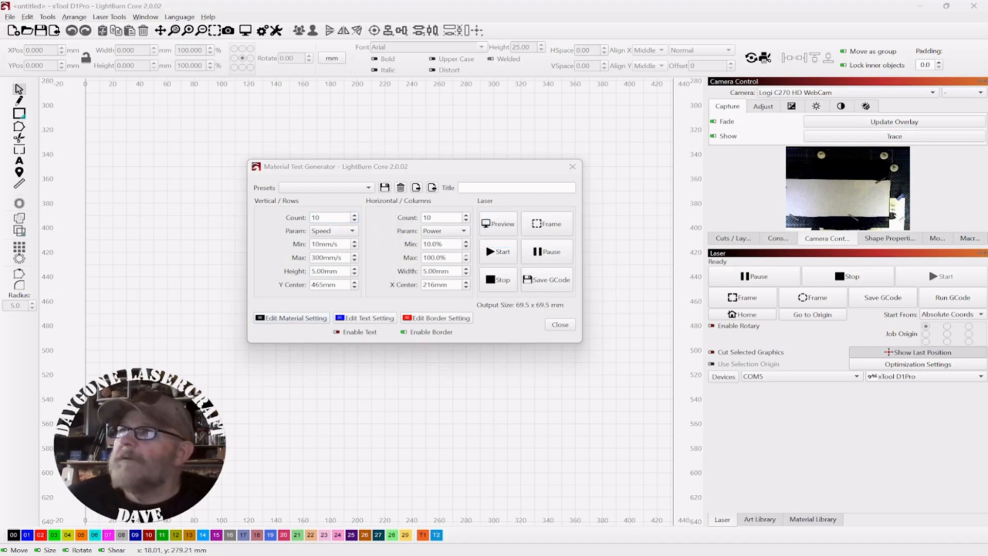
left_click_drag(907, 238, 438, 197)
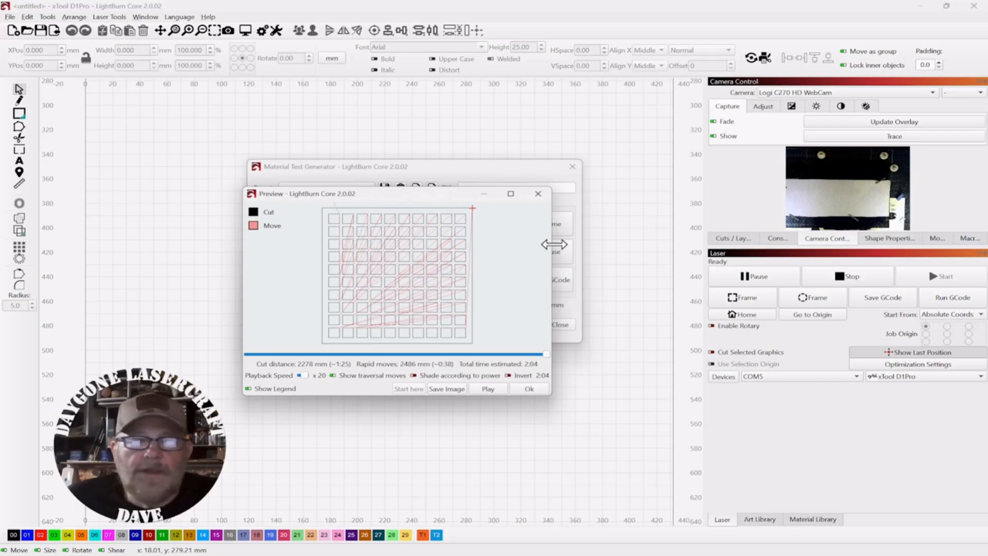
left_click(528, 389)
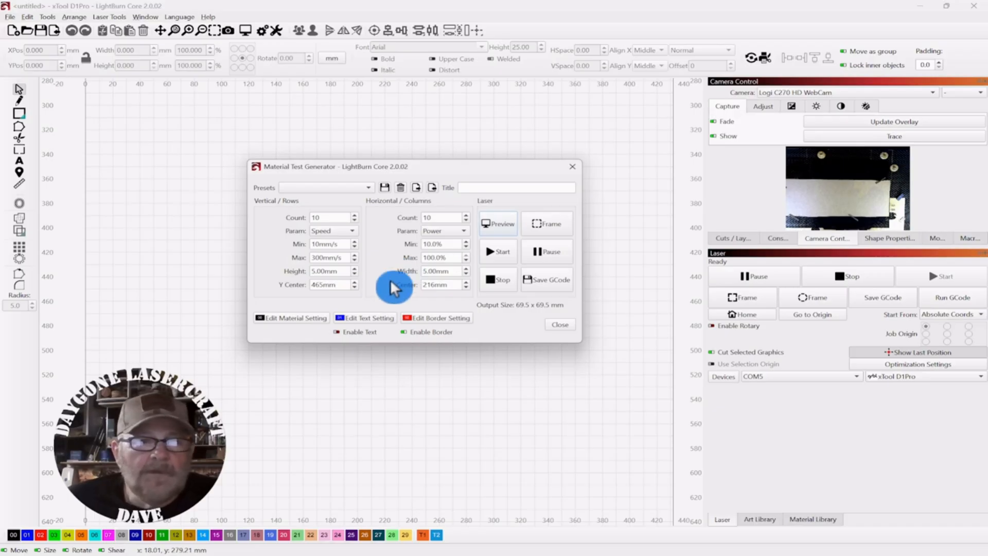
left_click(315, 283)
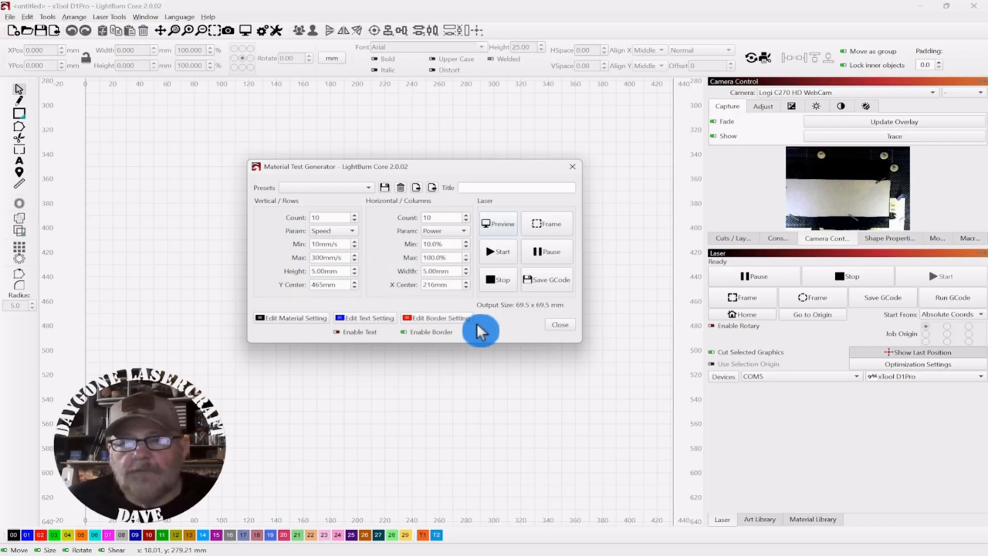
- Review the speed, power and mode in the material test's border cut settings
left_click(434, 318)
left_click_drag(447, 66, 610, 96)
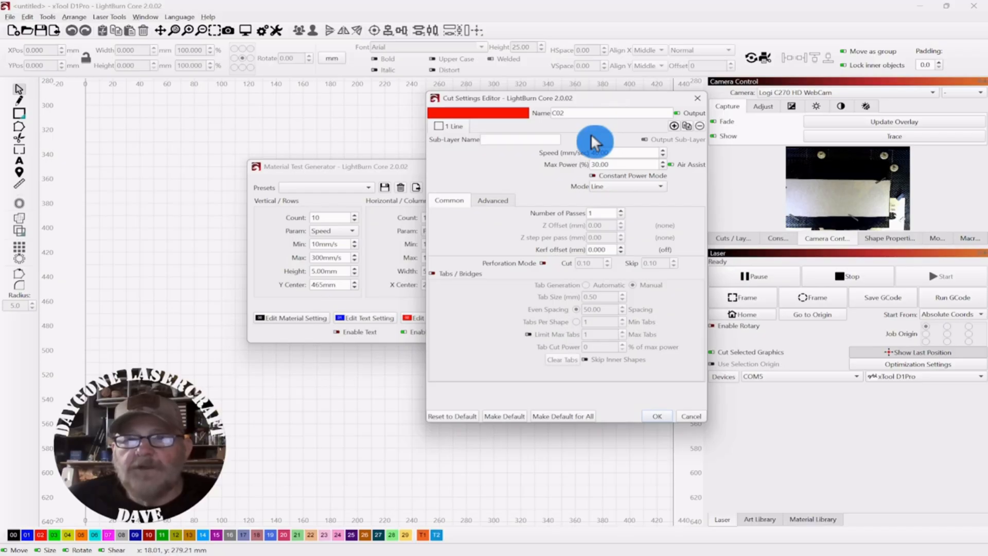
left_click(660, 416)
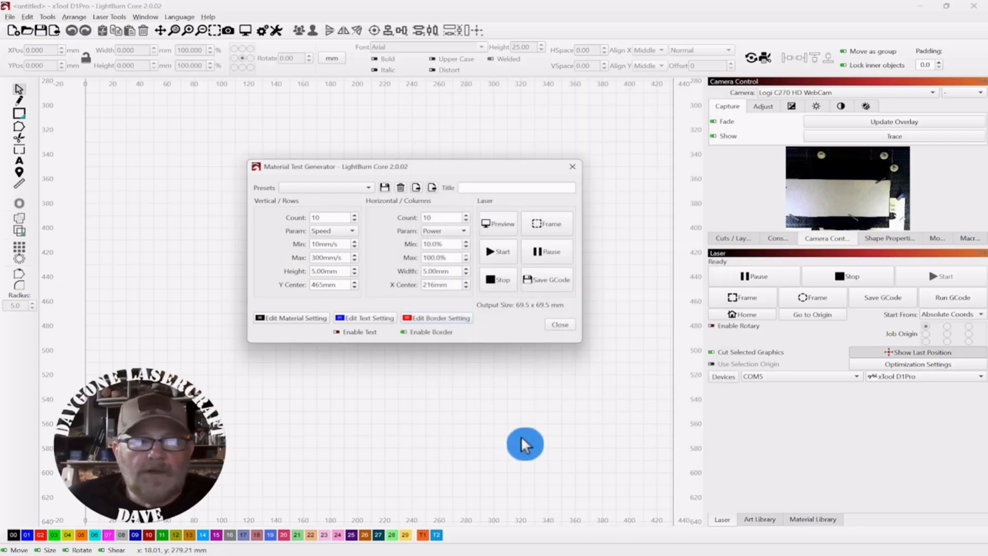
- Disable the material test's border, enable its text, and preview the pattern with and without traversal moves
left_click(402, 332)
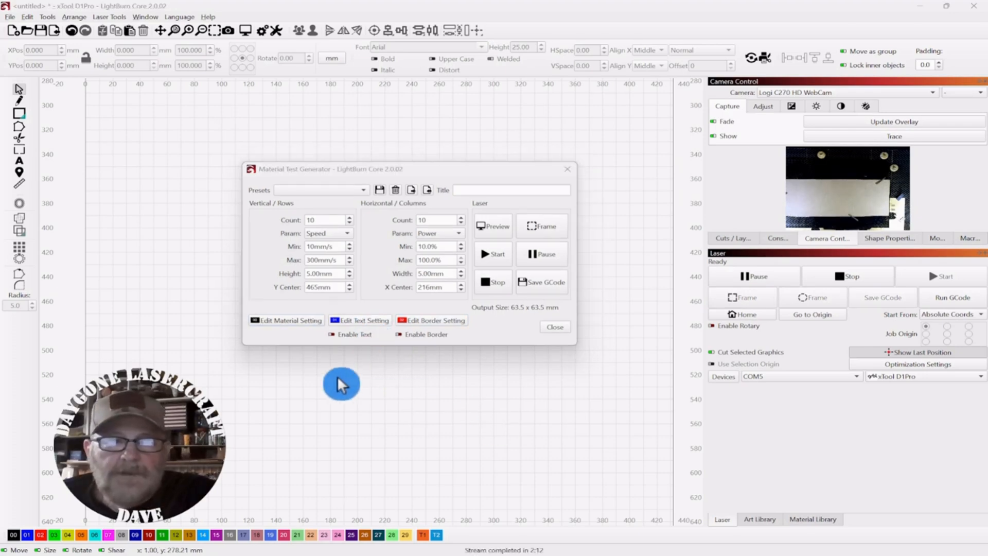
left_click(337, 334)
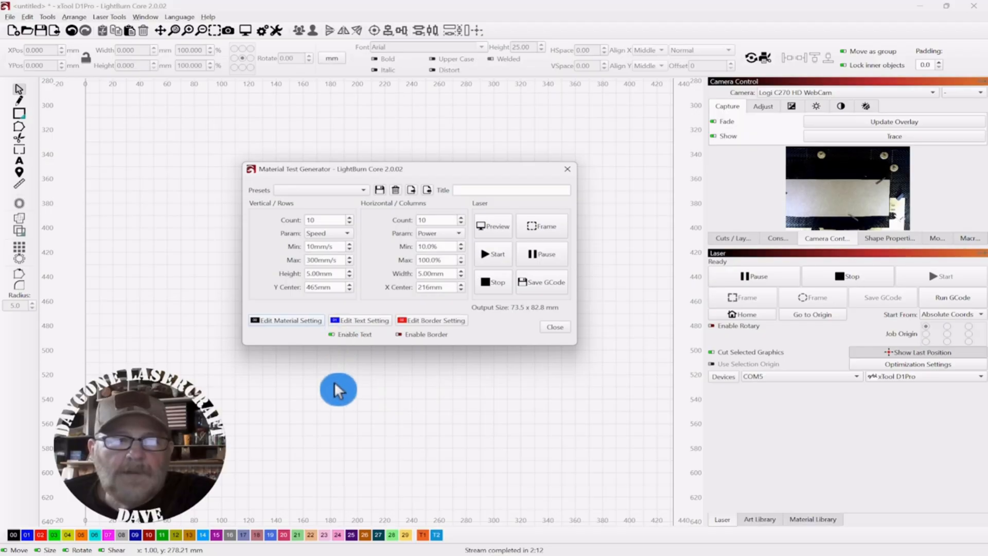
left_click(492, 230)
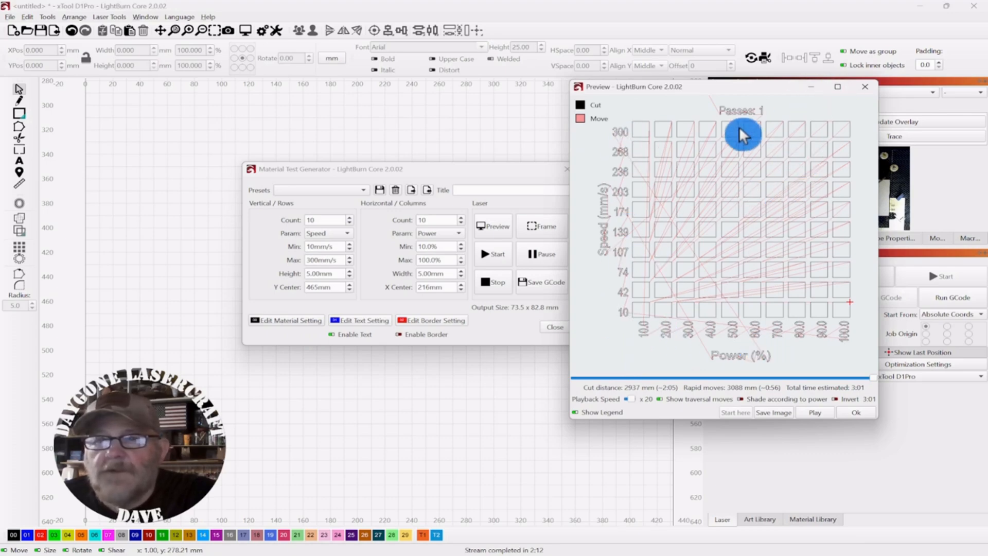
left_click(660, 400)
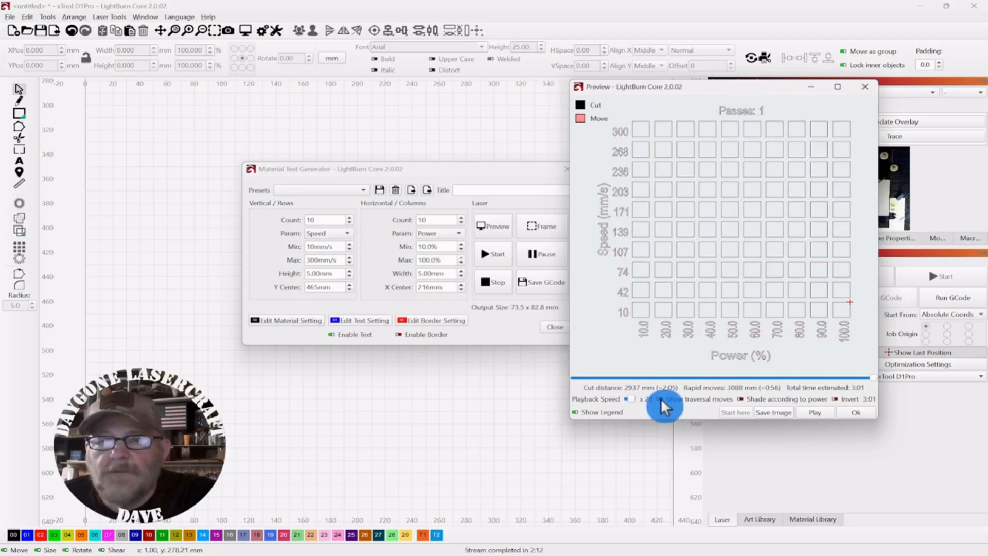
left_click(660, 401)
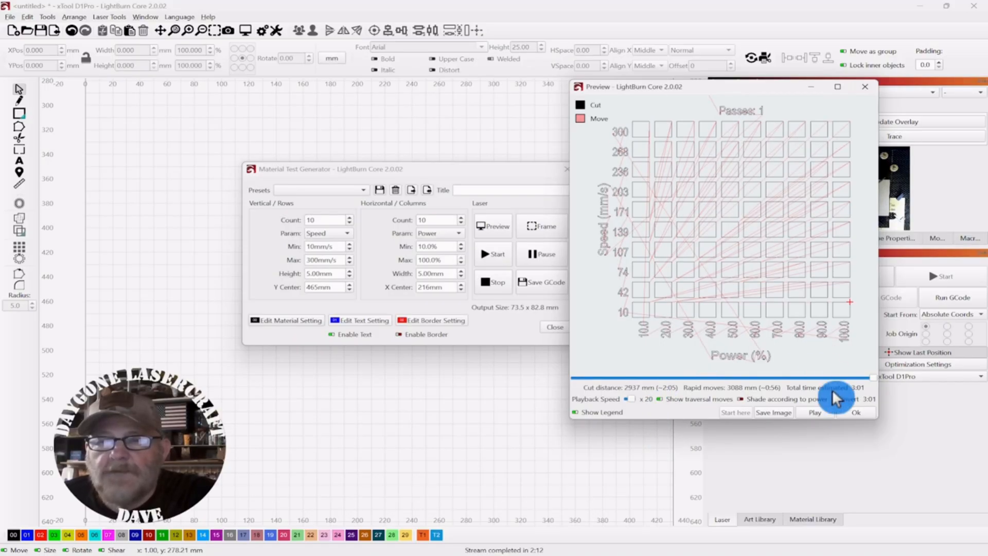
left_click(859, 414)
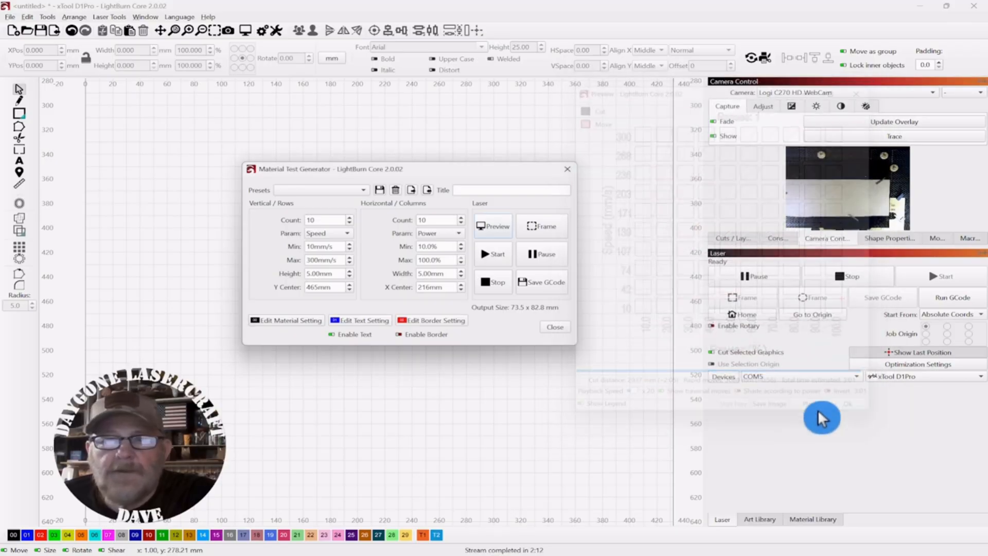
- Set the mode of the material test's text setting to Fill
left_click(368, 324)
left_click(496, 164)
left_click(446, 169)
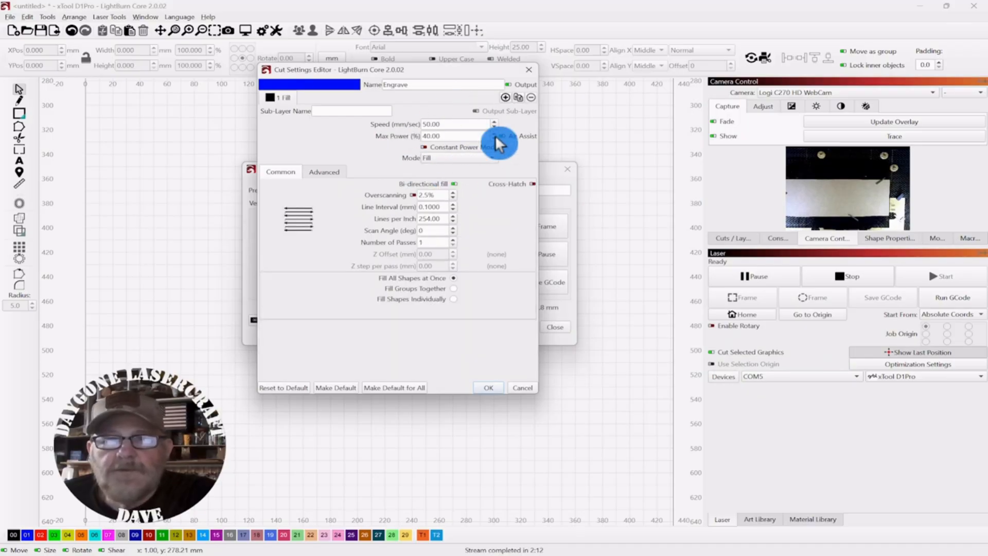
left_click_drag(388, 73, 534, 109)
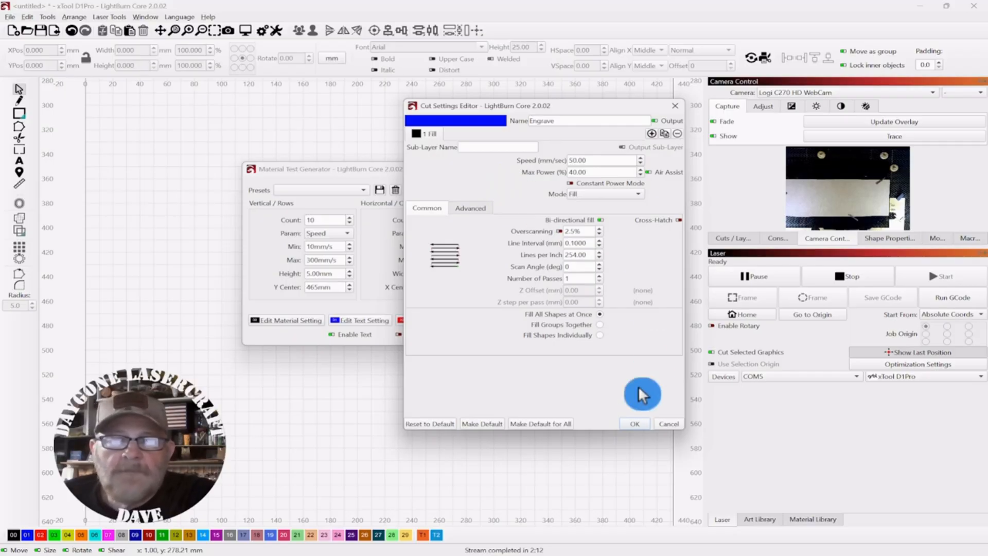
left_click(636, 426)
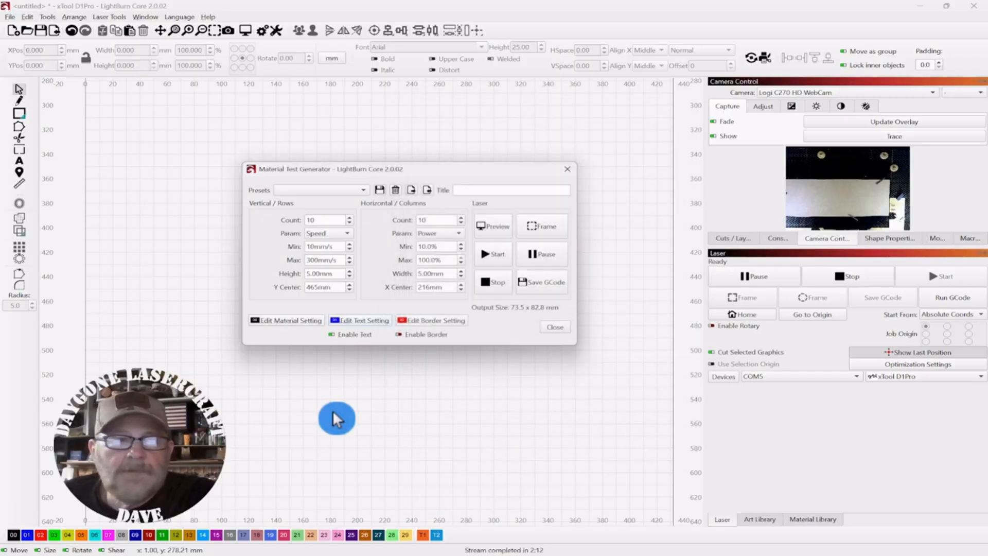
- Change the mode of the material test's material setting to Fill
left_click(283, 323)
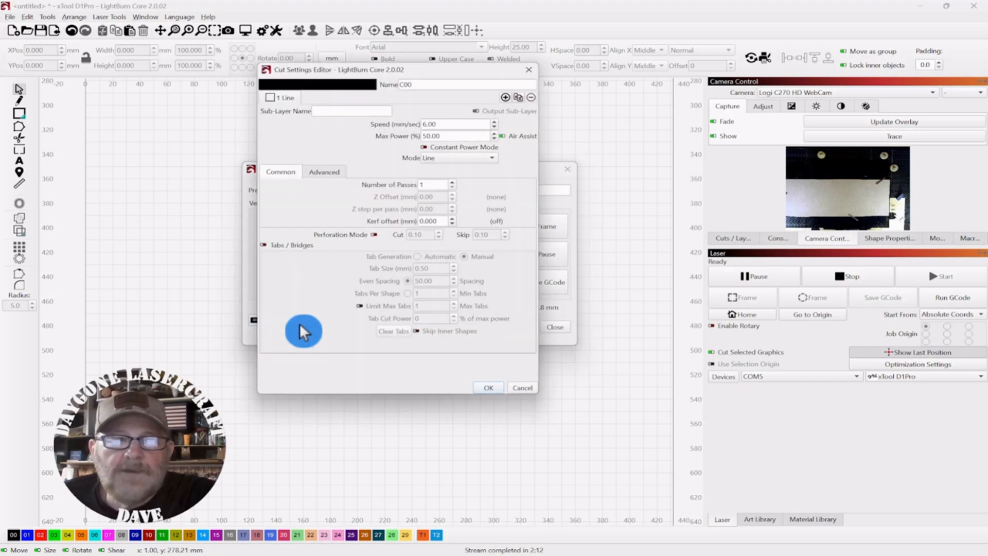
left_click(494, 160)
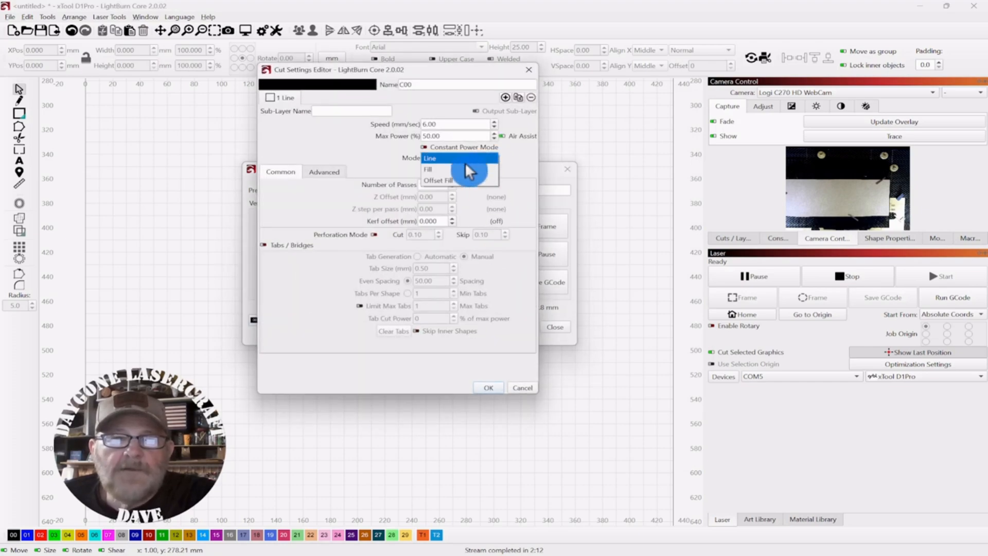
left_click(441, 171)
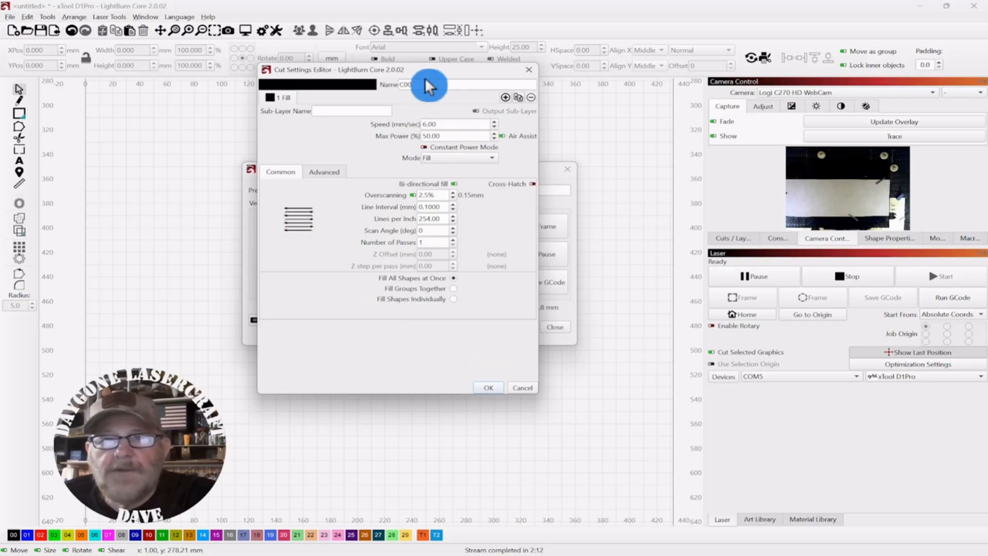
left_click_drag(426, 76, 762, 115)
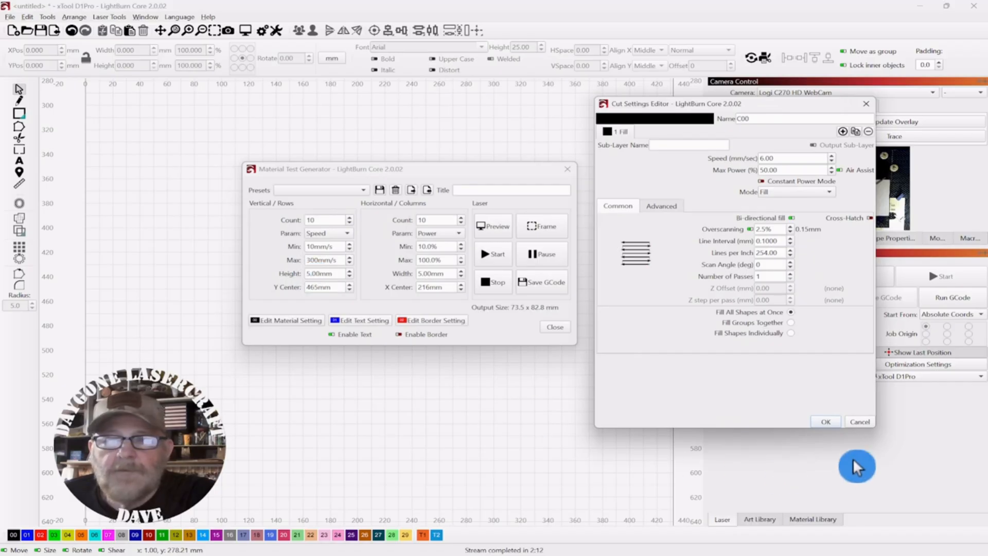
left_click(829, 427)
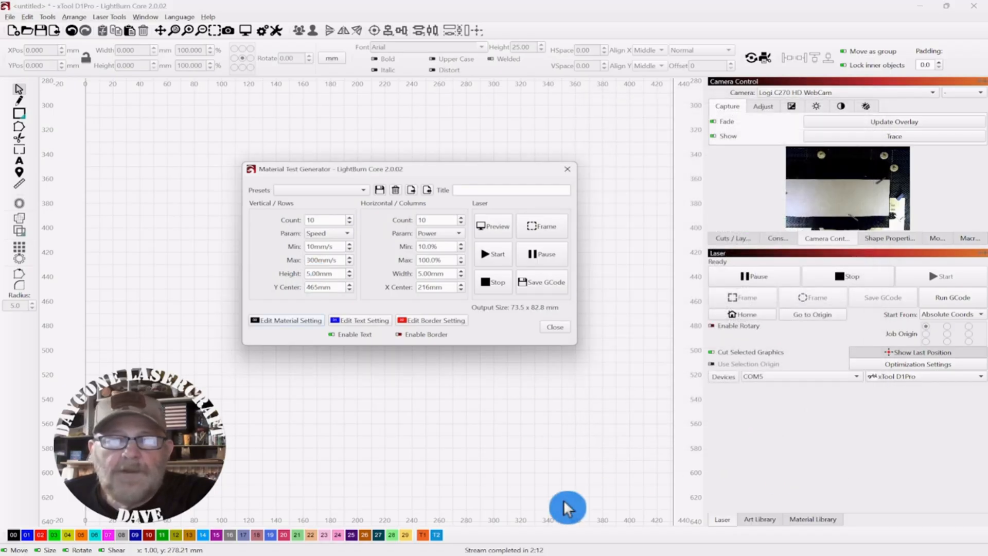
- Preview the material test with filled squares and filled text labels
left_click(494, 231)
left_click_drag(760, 89, 752, 128)
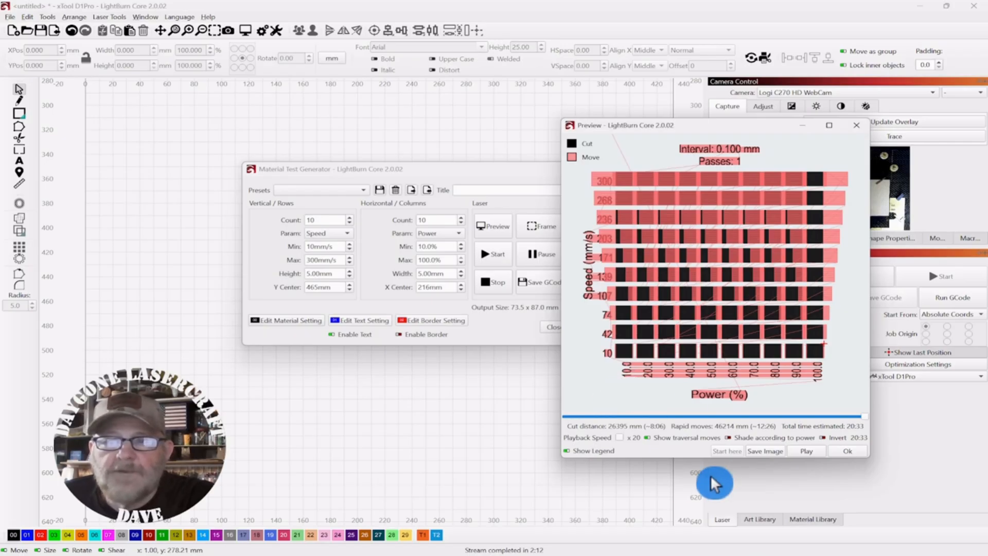
left_click(849, 453)
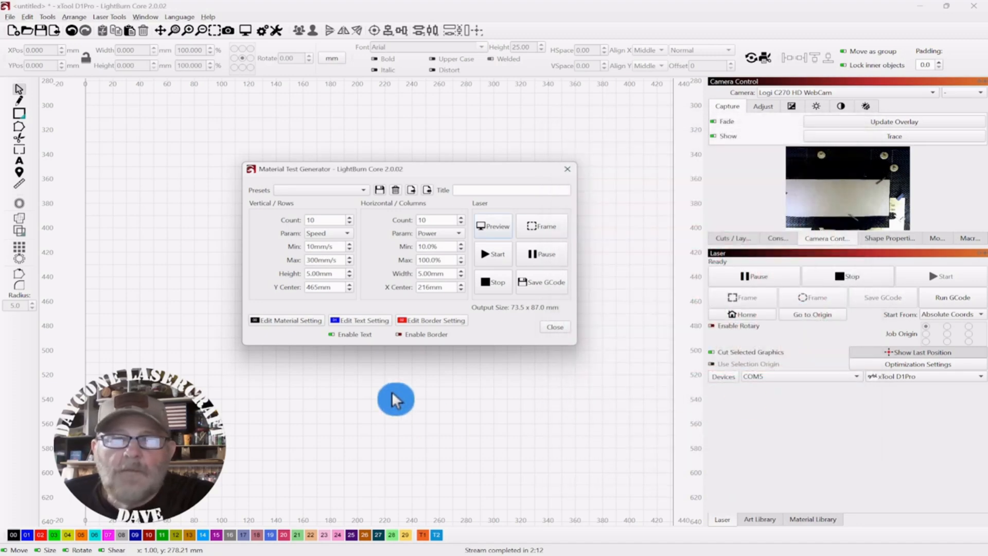